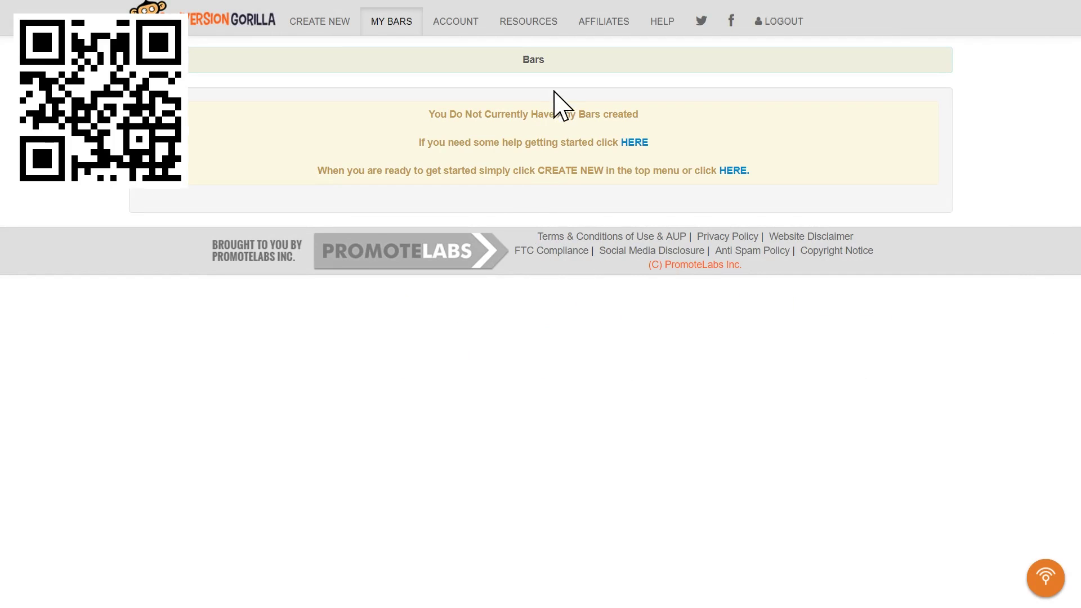
Step: Create a new Hero Bar from the 'Drive Traffic/Visitors To Any Site' option
click(319, 23)
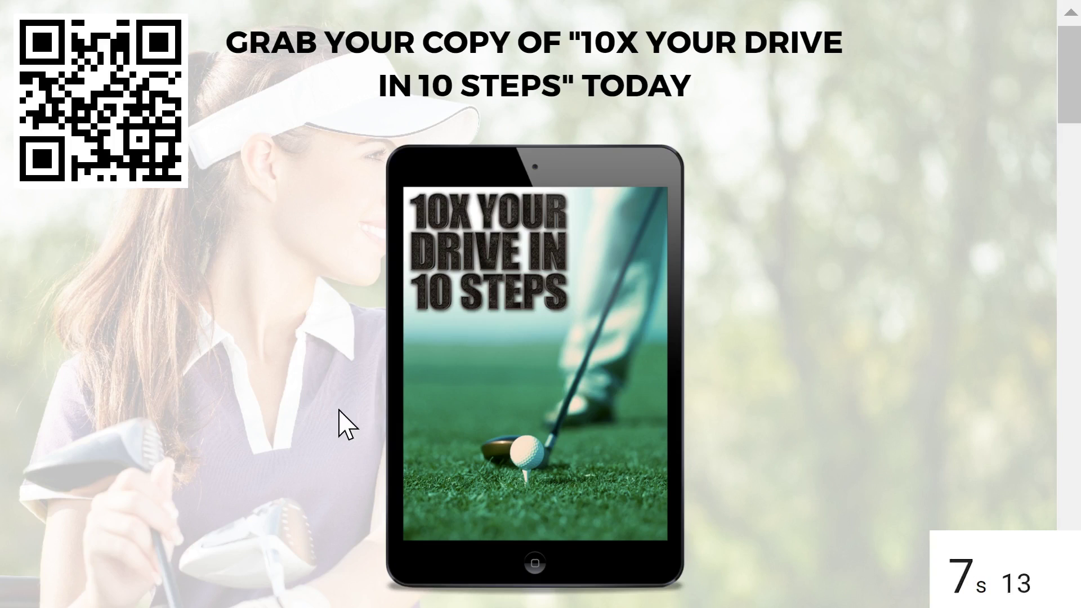
scroll(732, 304, down, 5)
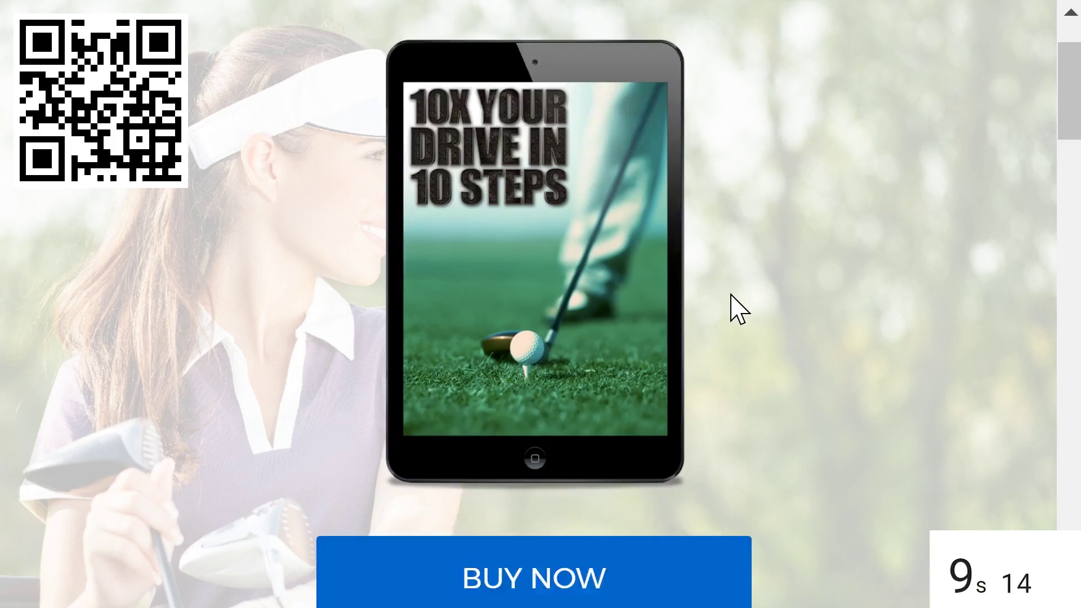
scroll(732, 307, up, 5)
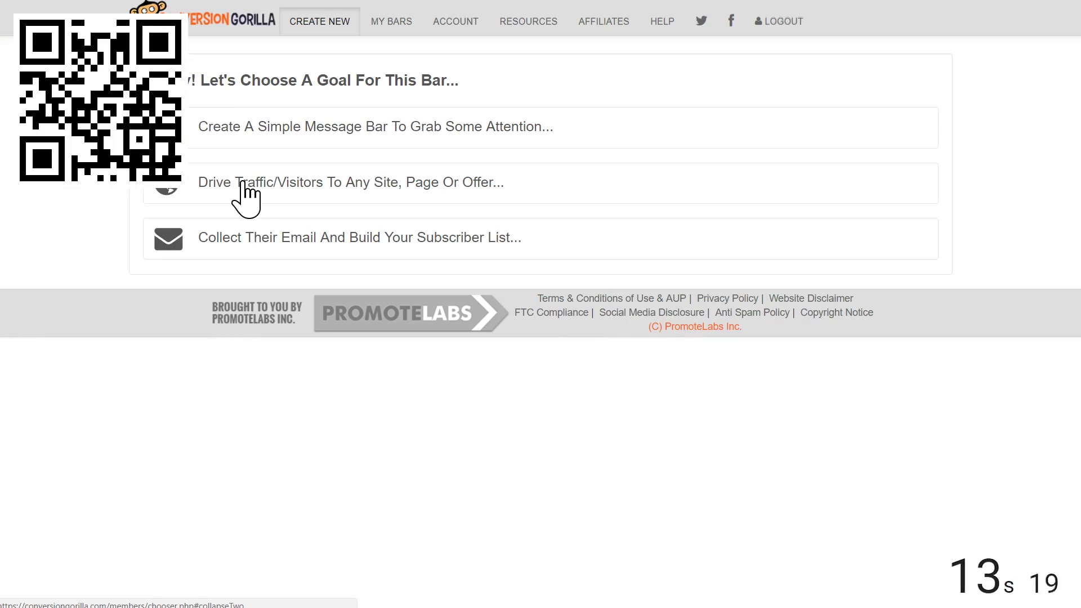
click(243, 183)
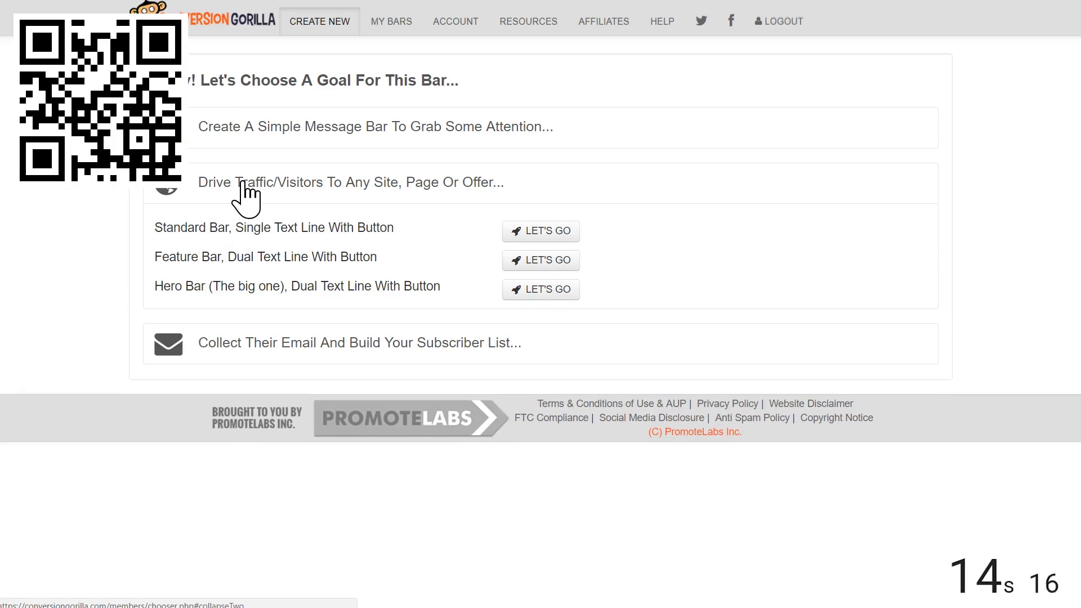
click(548, 290)
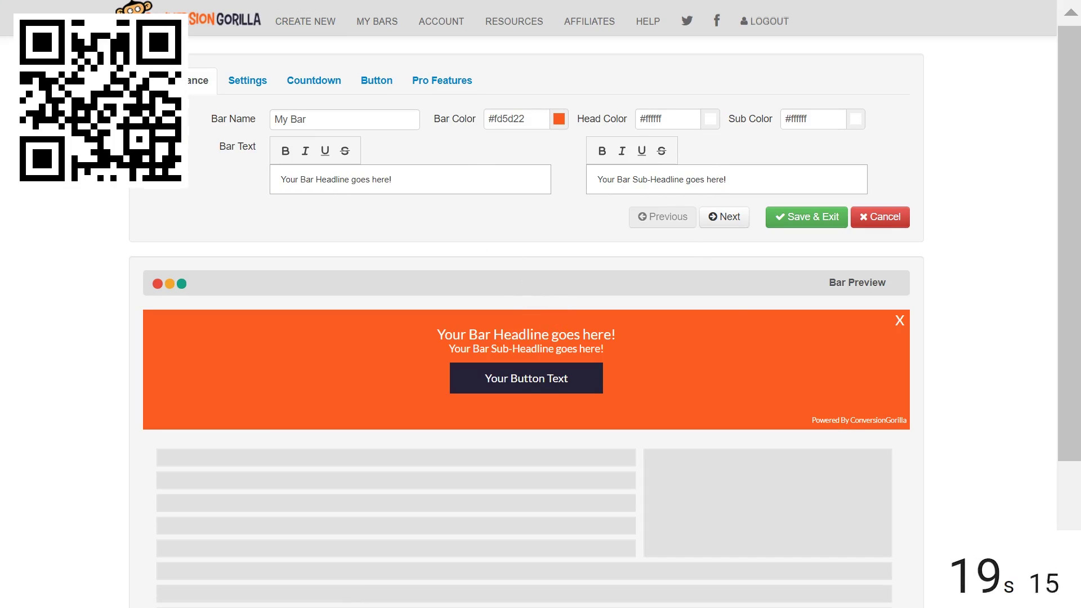
Step: Review the bar name and colour choices, and bold the placeholder headline
click(328, 121)
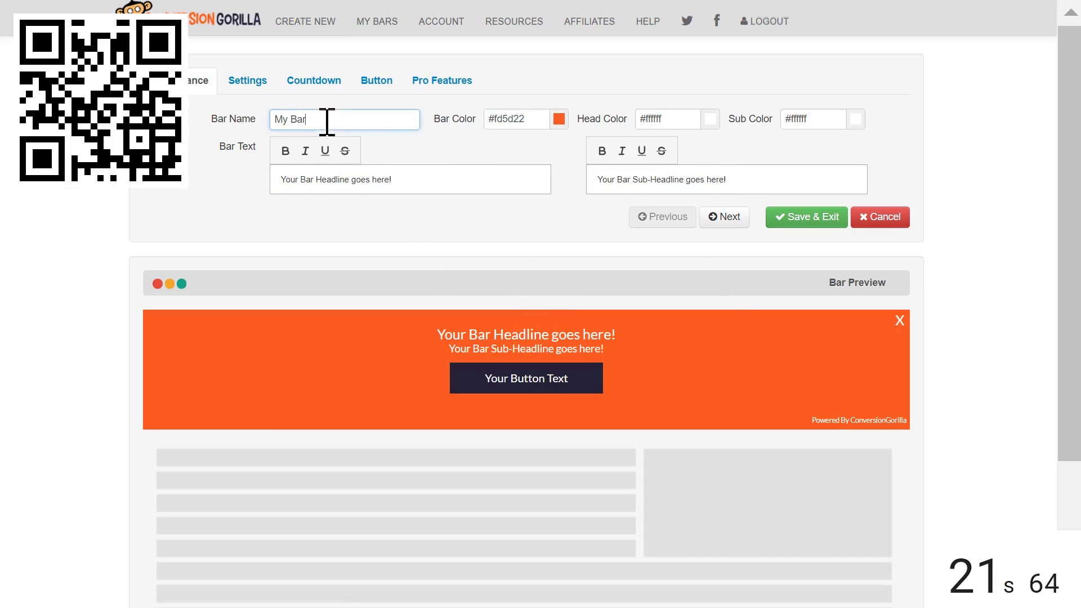
click(559, 120)
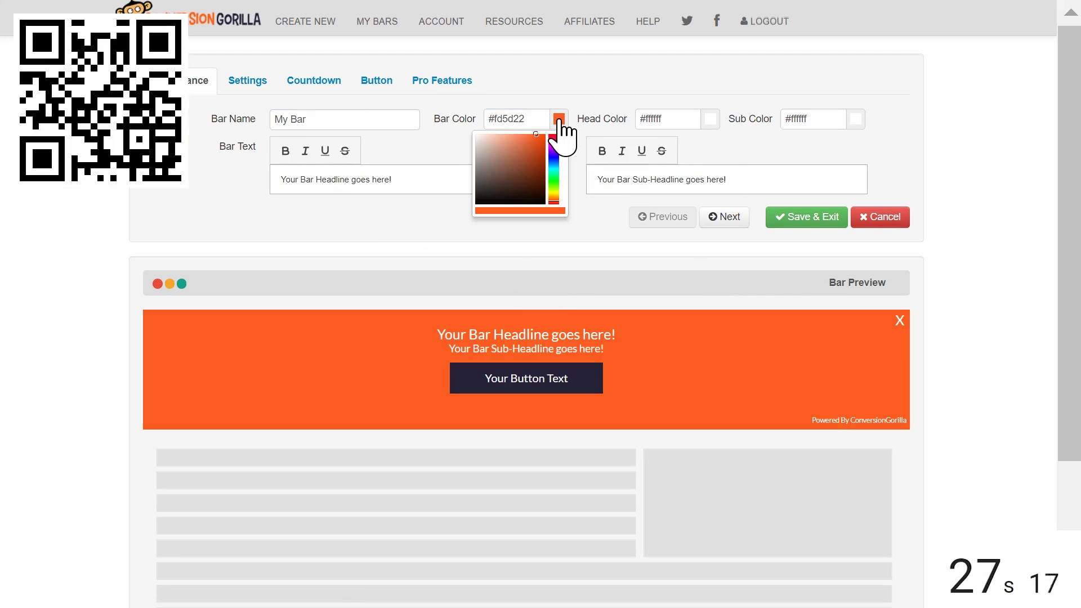
click(712, 133)
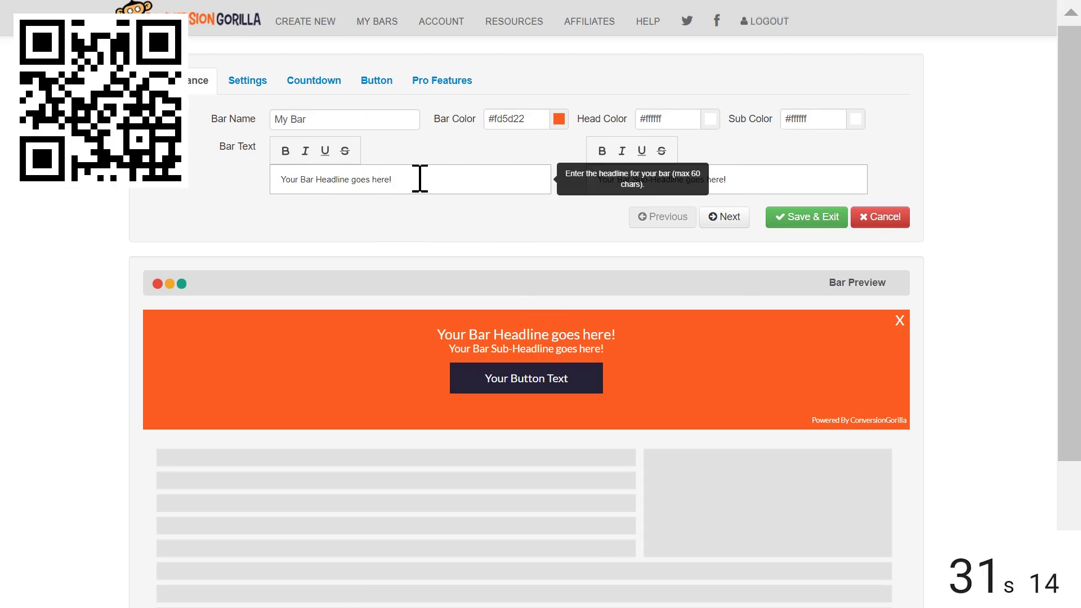
drag(420, 179, 268, 176)
click(285, 151)
click(425, 179)
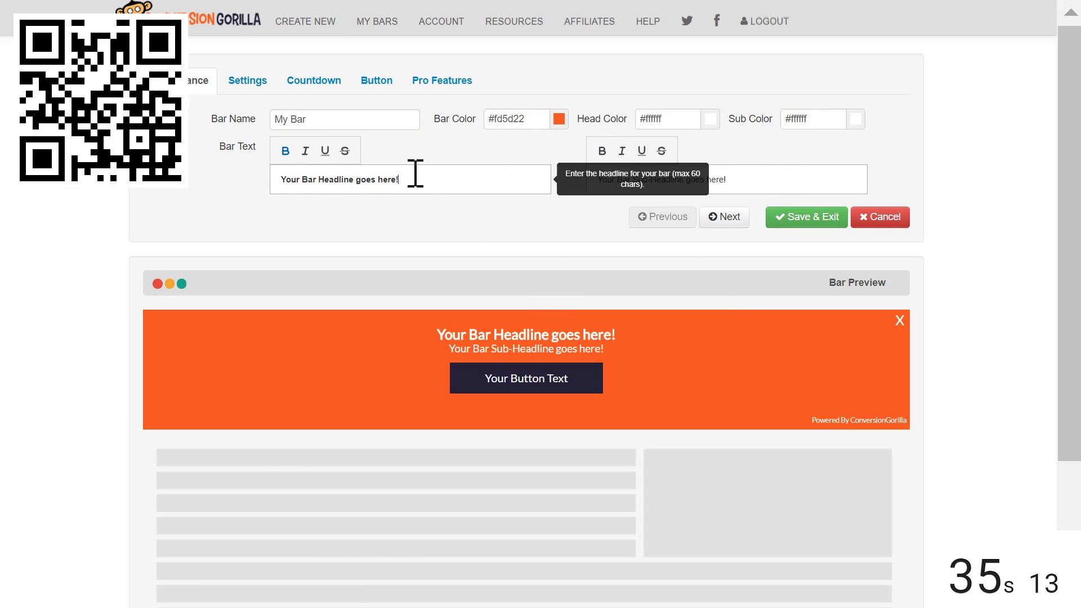
Step: Paste the bold headline 'Limited: Get 50% Off This Awesome Golf Guide!' and sub-headline 'Use Code “50off”'
drag(431, 182, 278, 172)
text(Limited: Get 50% Off This Awesome Golf Guide!)
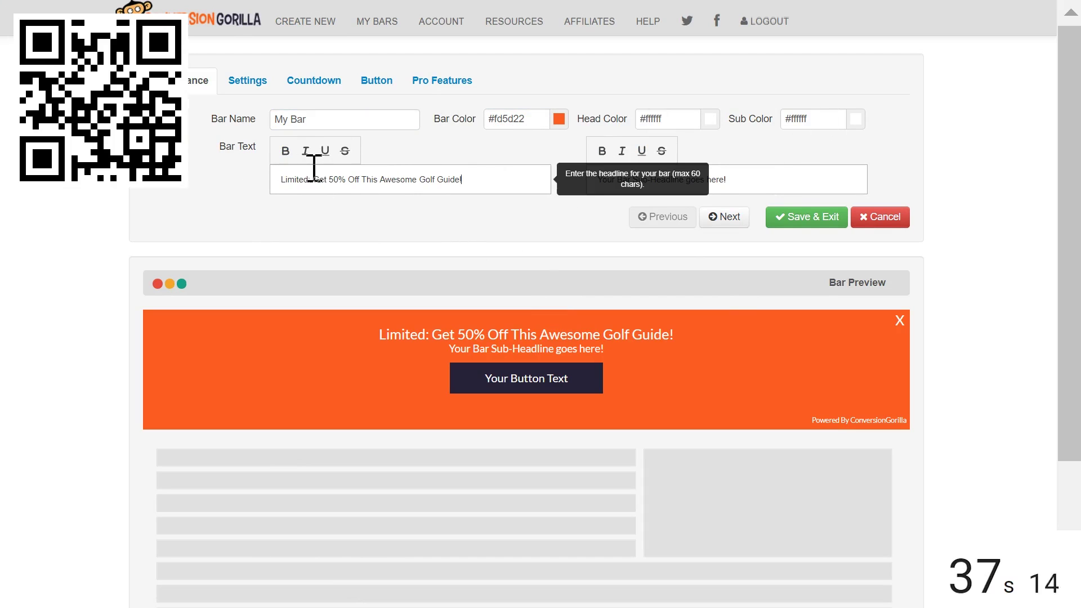
drag(518, 184, 285, 181)
double_click(411, 179)
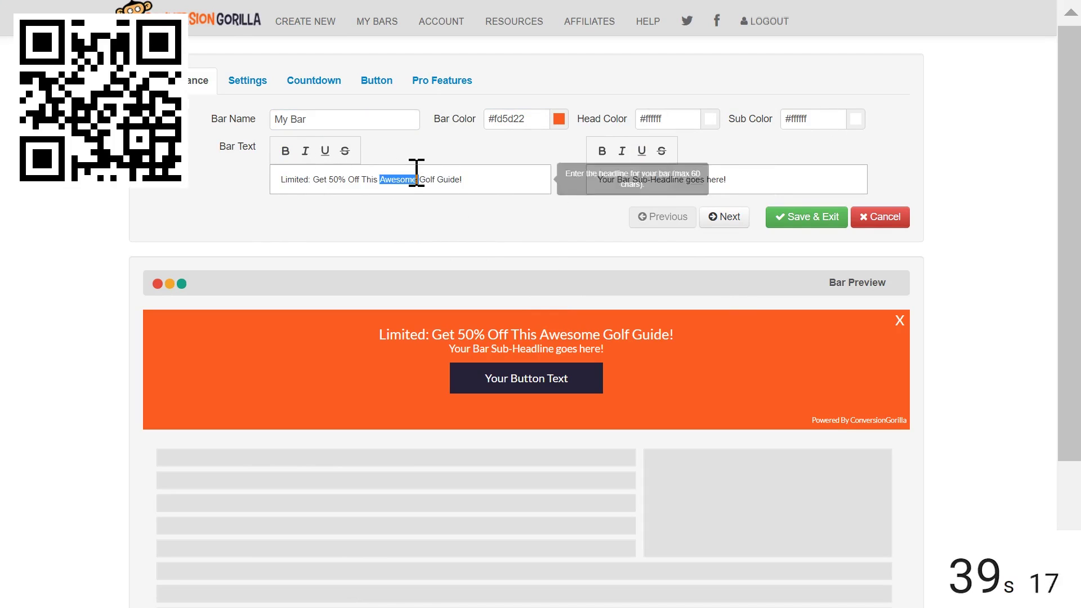
triple_click(333, 179)
click(286, 151)
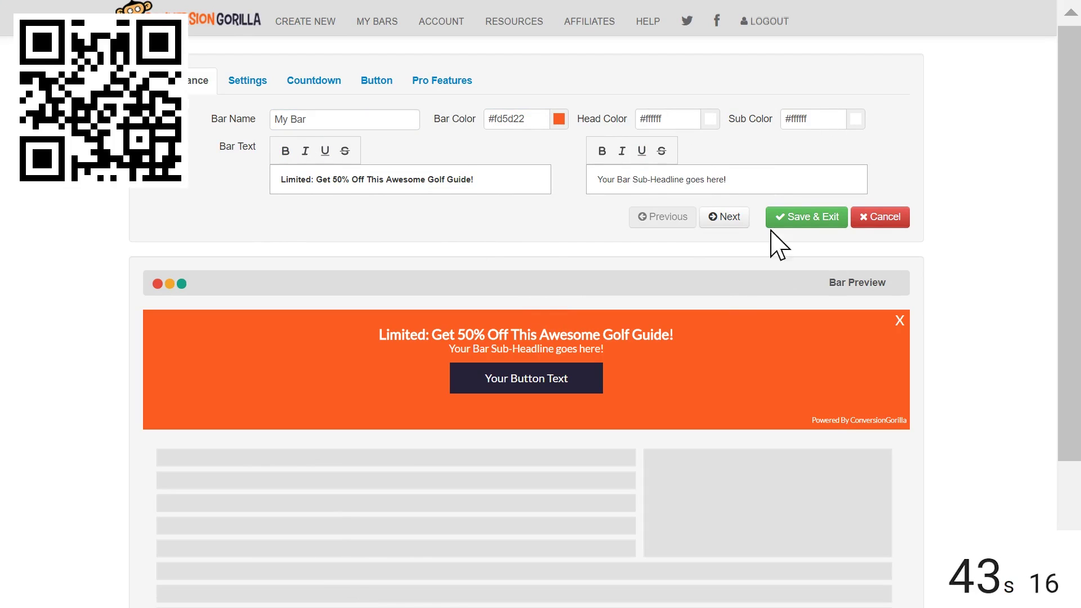
drag(786, 184, 540, 184)
text(Use Code "50off")
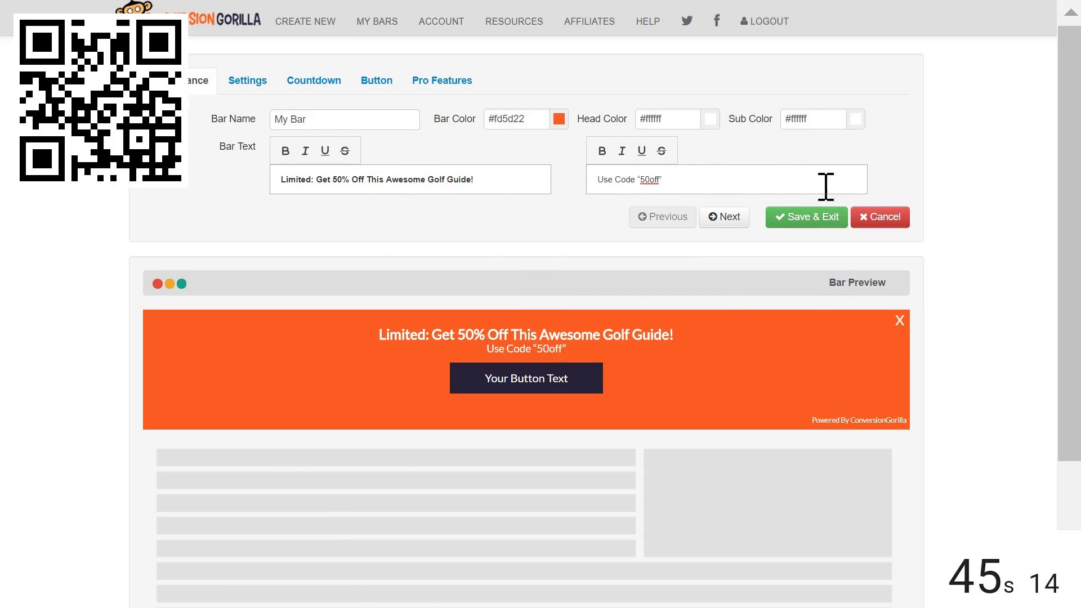
Step: Set Position to Bottom and Bar Appears to 'After scroll %' with 75 percent
click(726, 218)
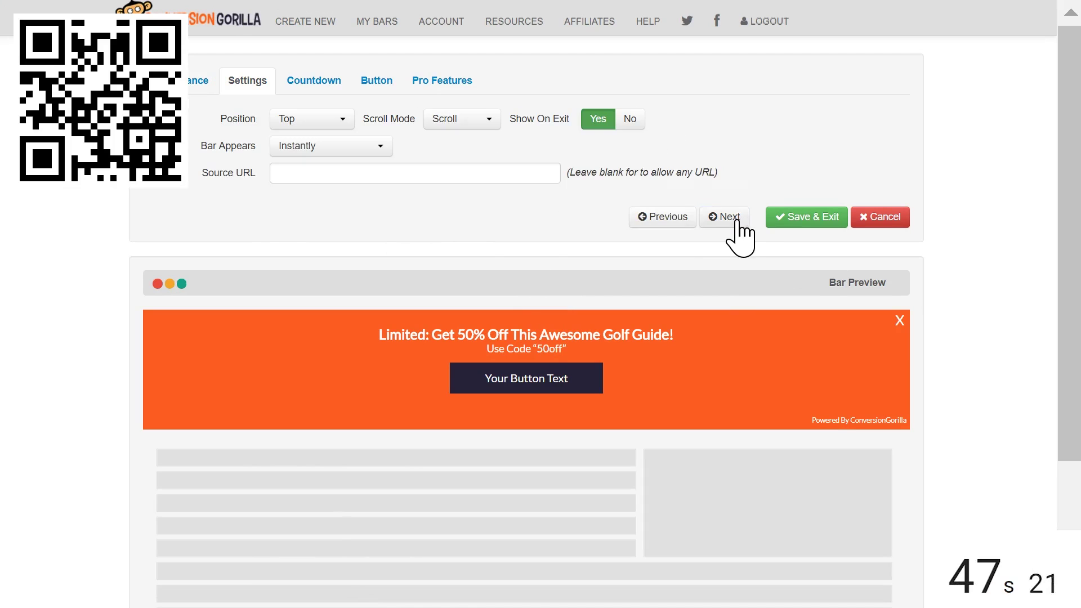
click(336, 119)
click(317, 162)
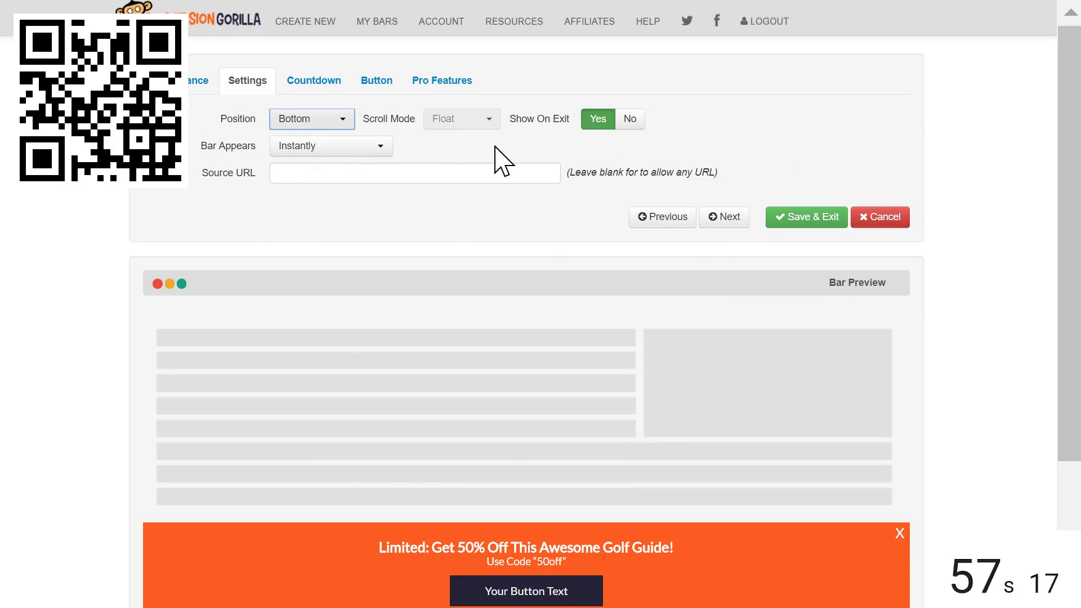
click(358, 150)
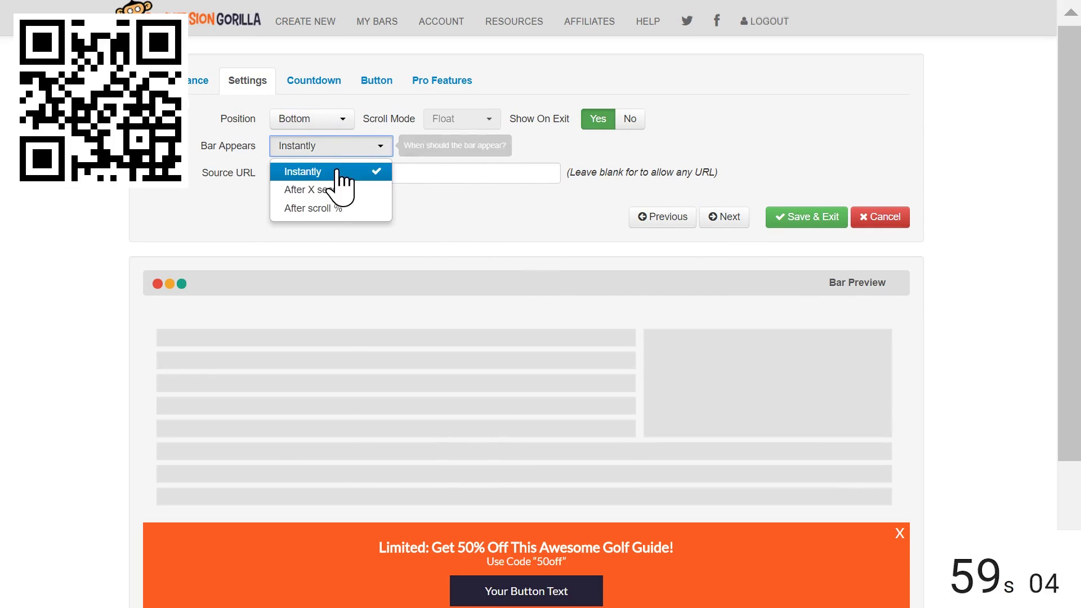
click(328, 209)
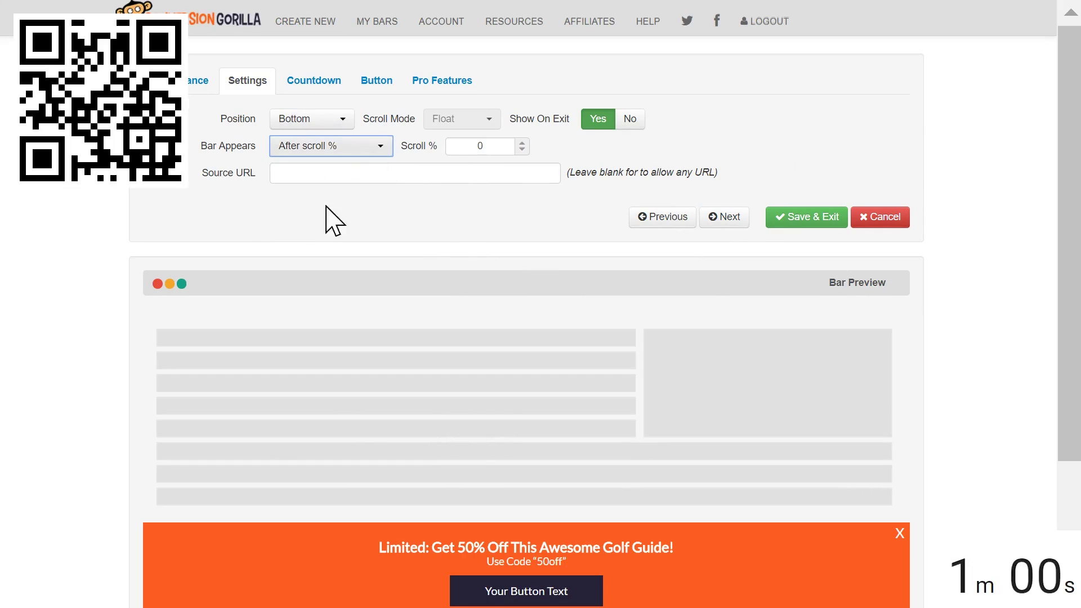
click(488, 147)
text(75)
click(1070, 261)
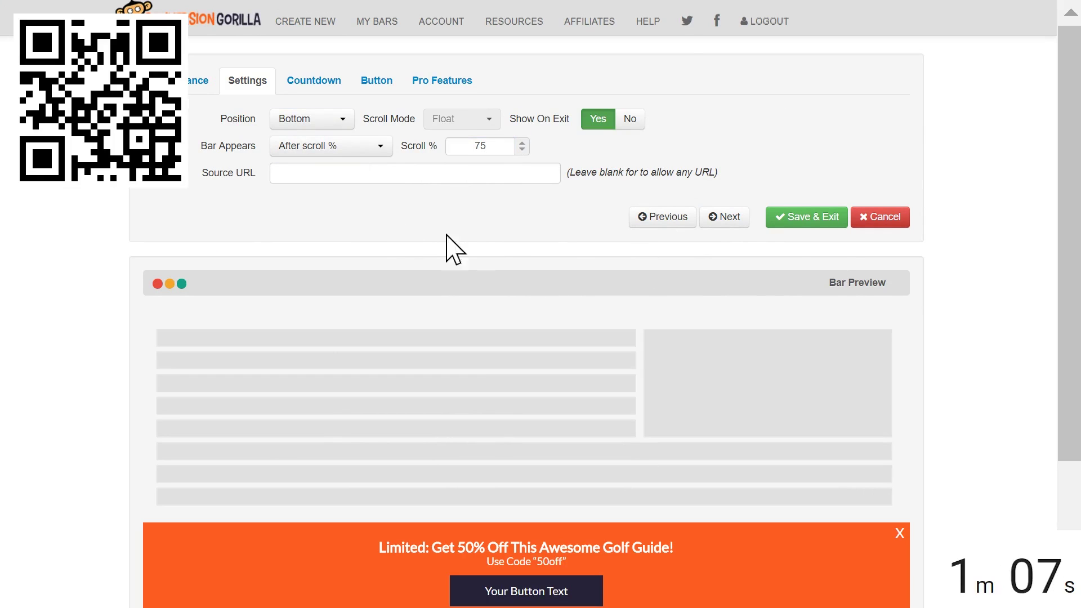
click(732, 220)
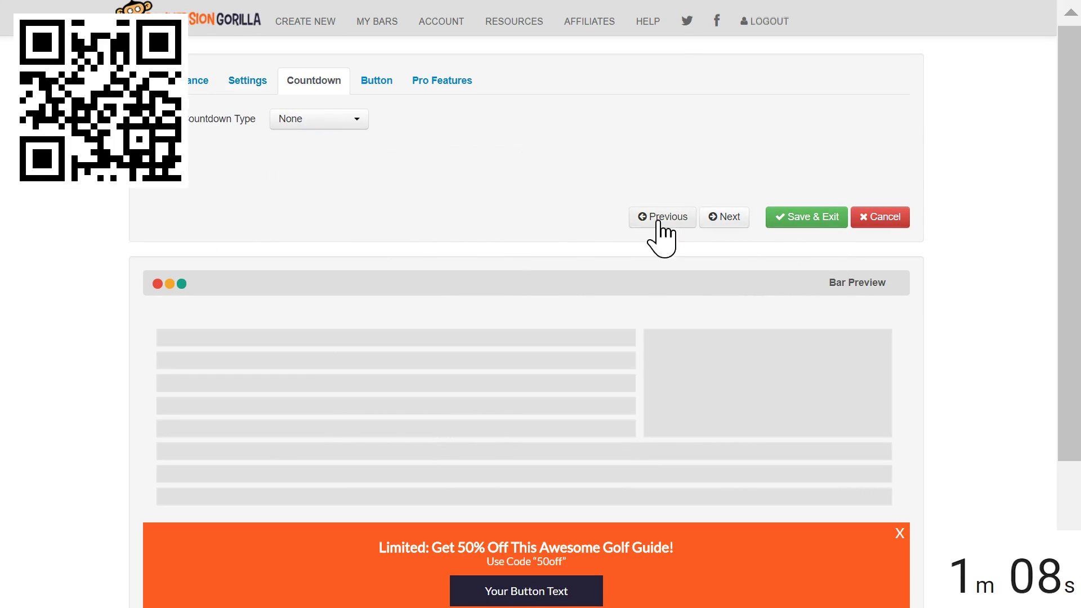
Step: Add a date-and-time countdown ending on August 5
click(355, 121)
click(329, 162)
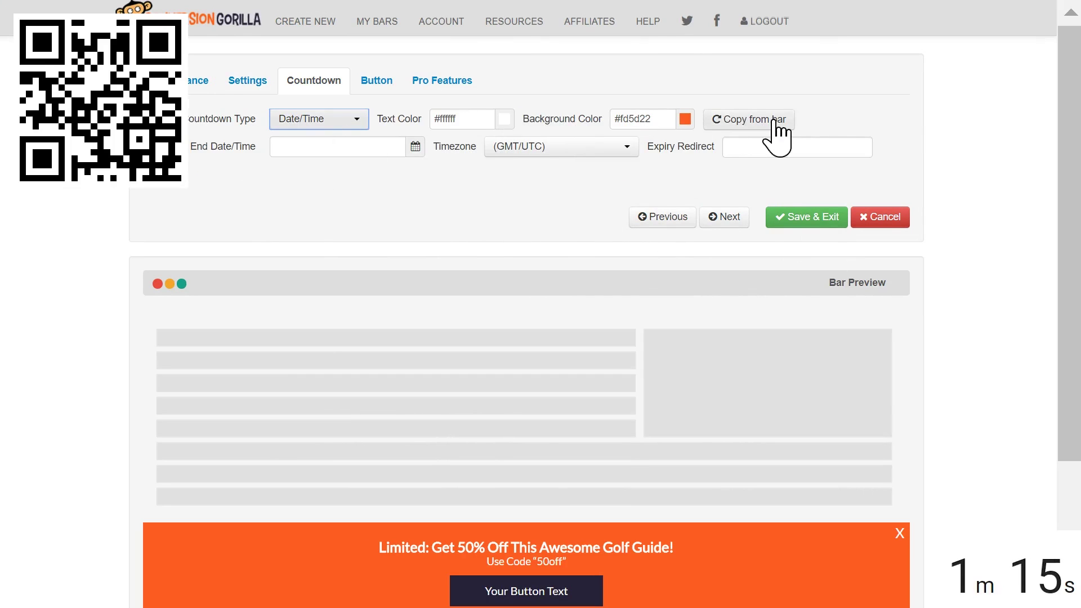
click(416, 147)
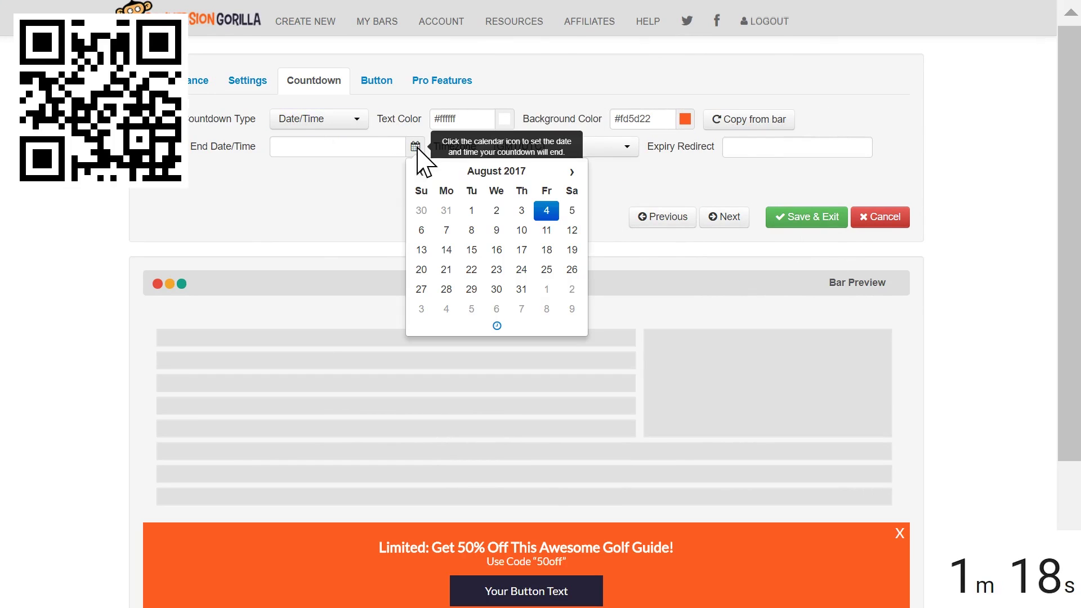
click(570, 211)
click(724, 218)
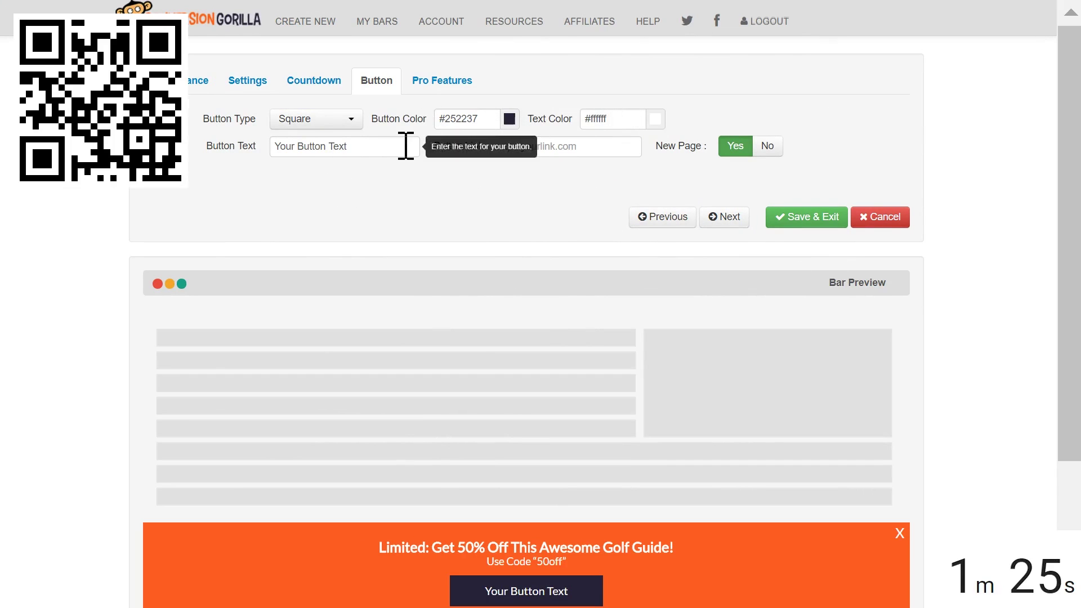
drag(403, 146, 250, 161)
text(Grab This Deal Now!)
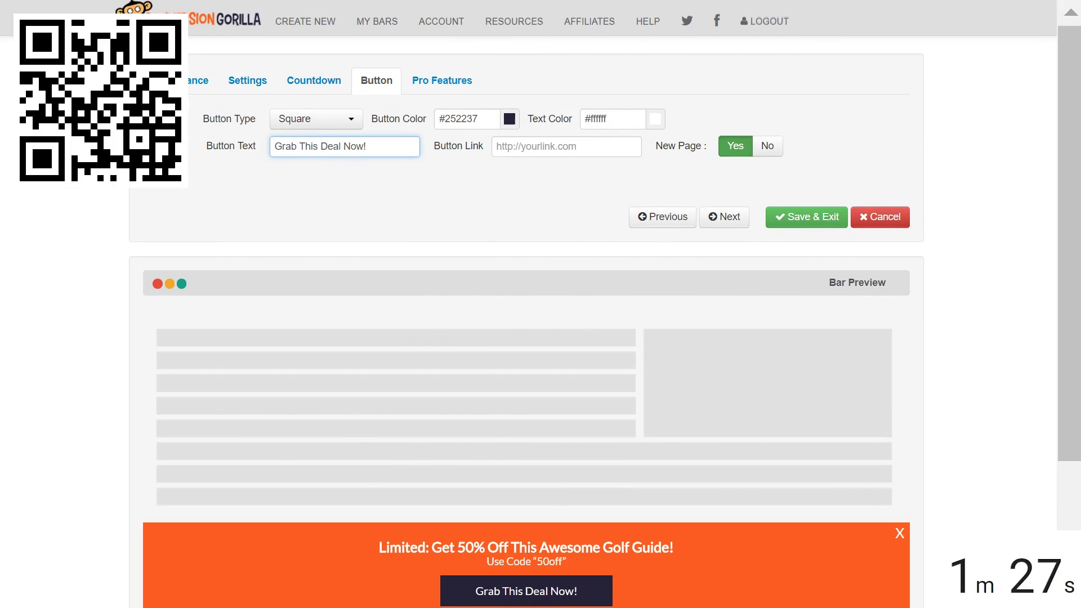
click(596, 146)
text(http://golf1.pagedemo.co/)
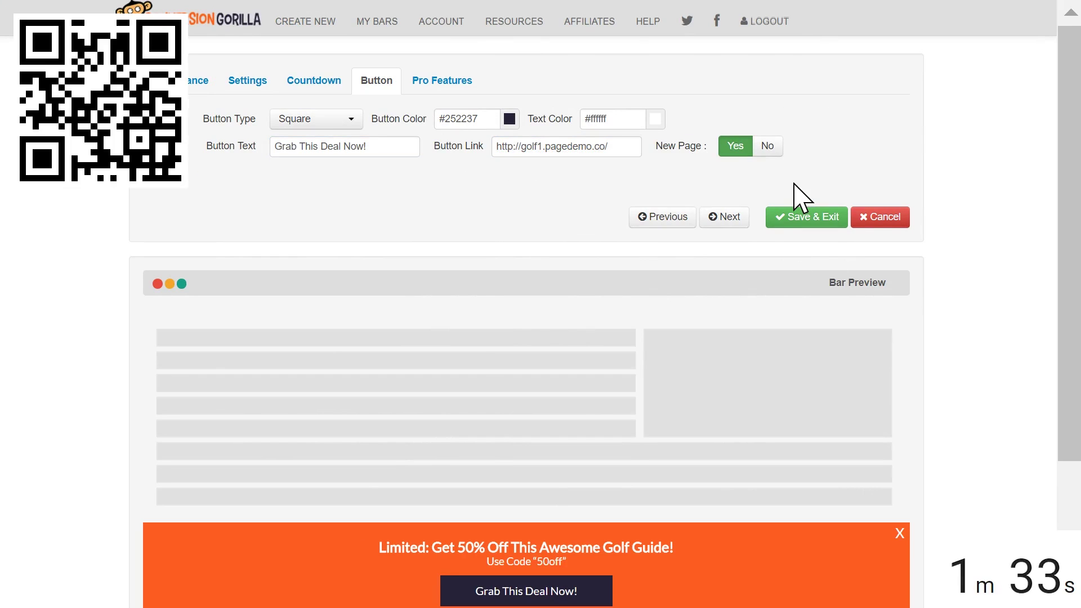
scroll(717, 254, down, 3)
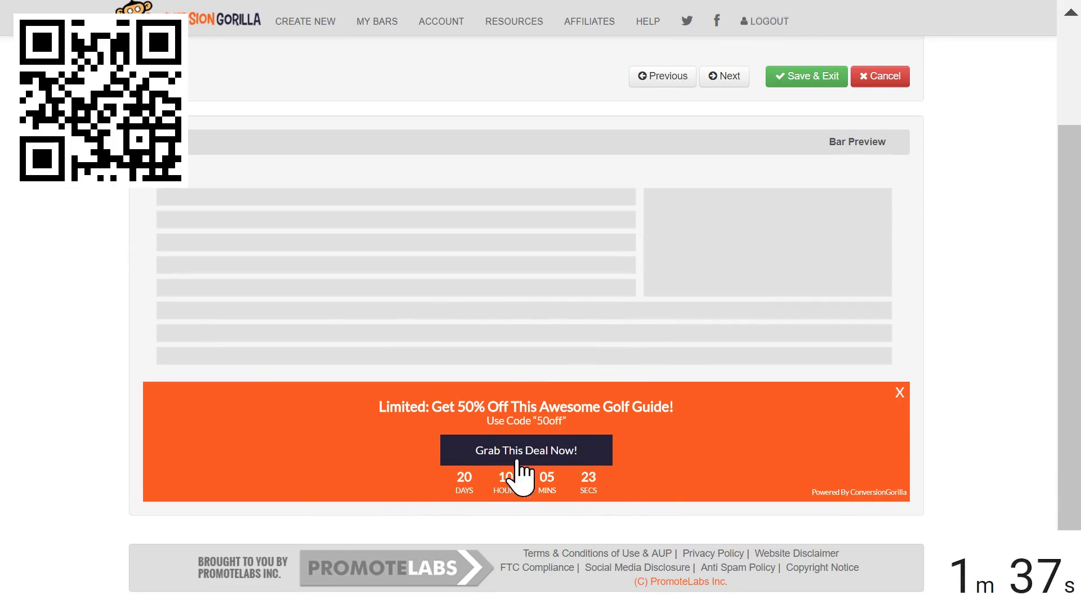
scroll(668, 336, up, 3)
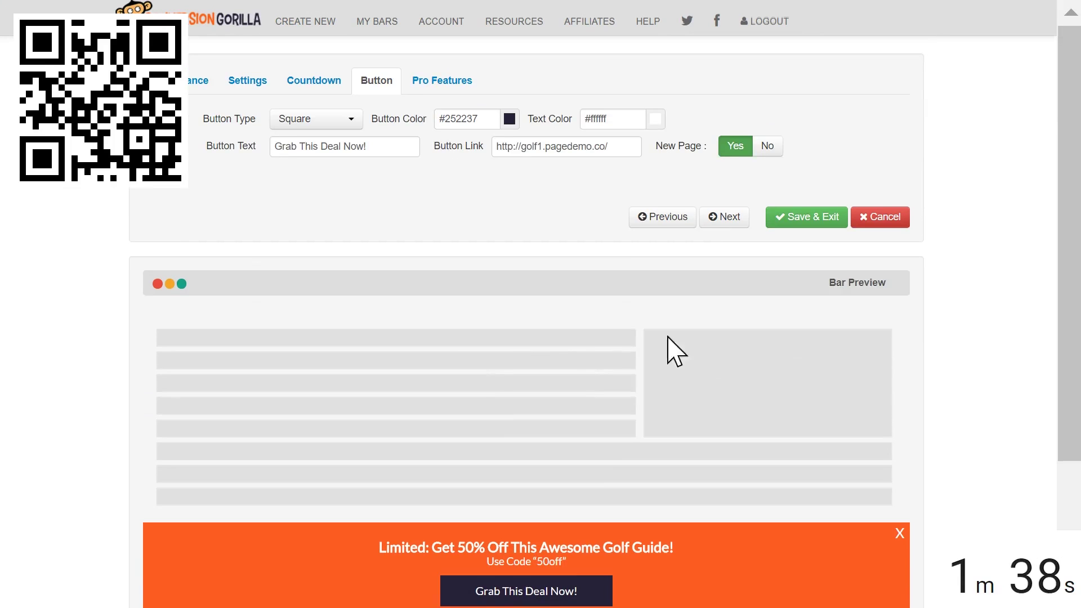
click(791, 221)
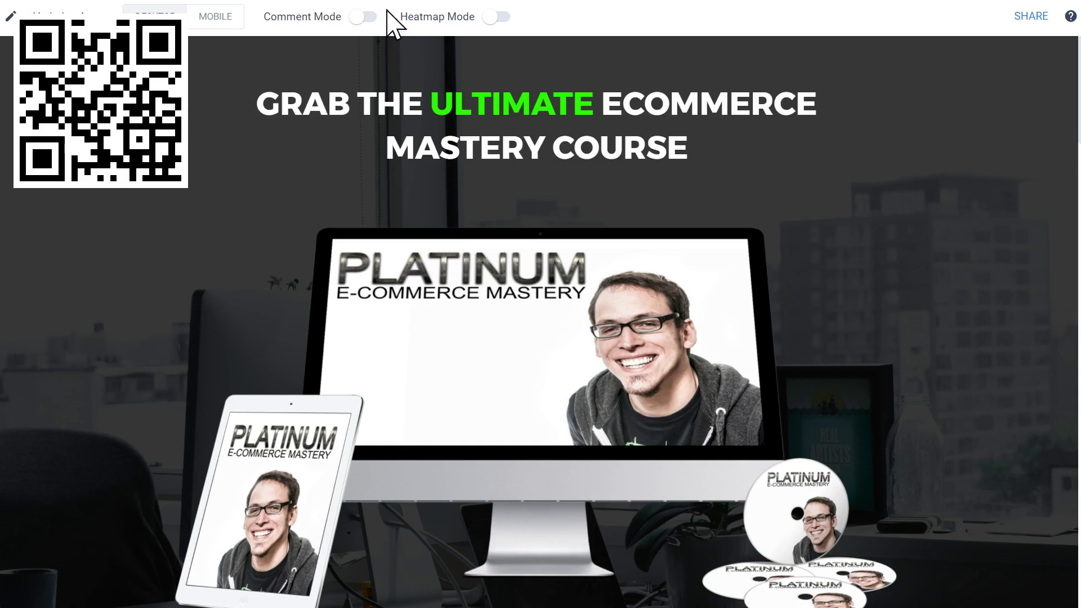
scroll(463, 205, down, 4)
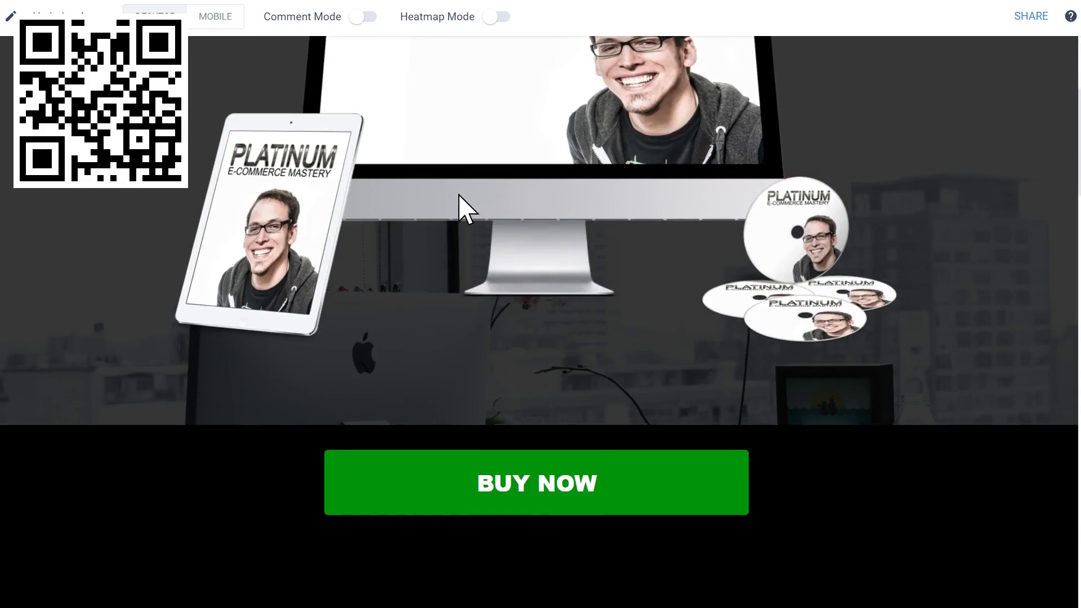
scroll(463, 205, up, 3)
scroll(459, 194, up, 2)
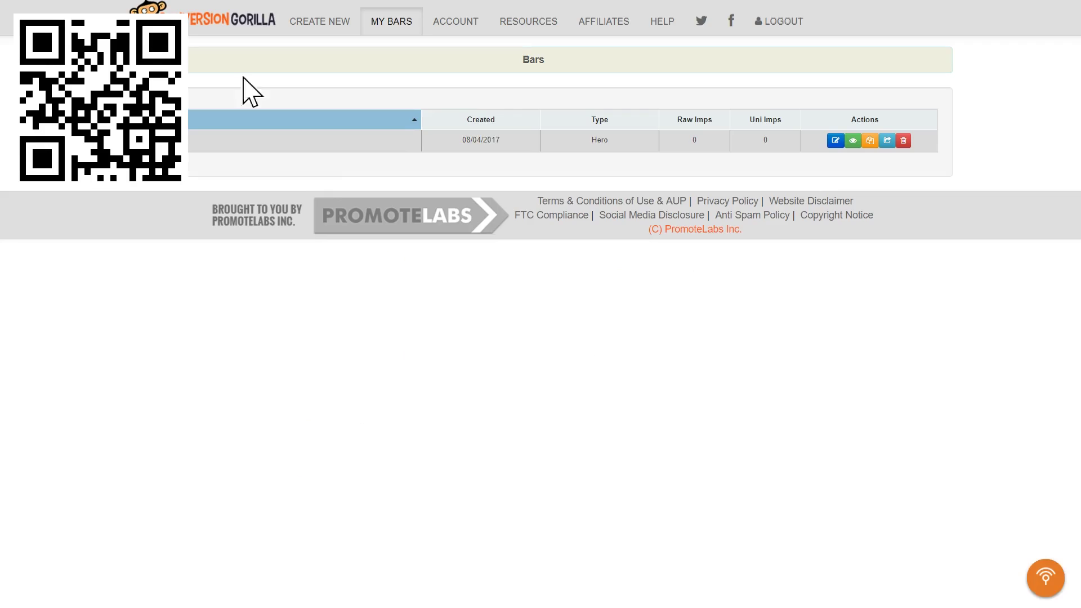
click(326, 27)
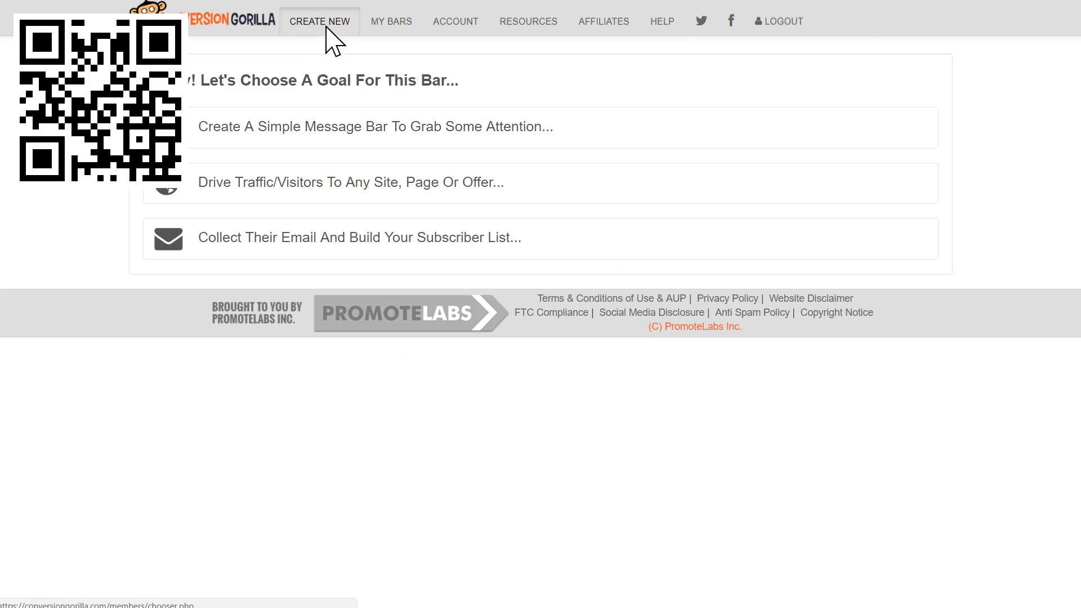
Step: Start a simple message bar named 'My Message Bar' with a blue bar colour
click(320, 136)
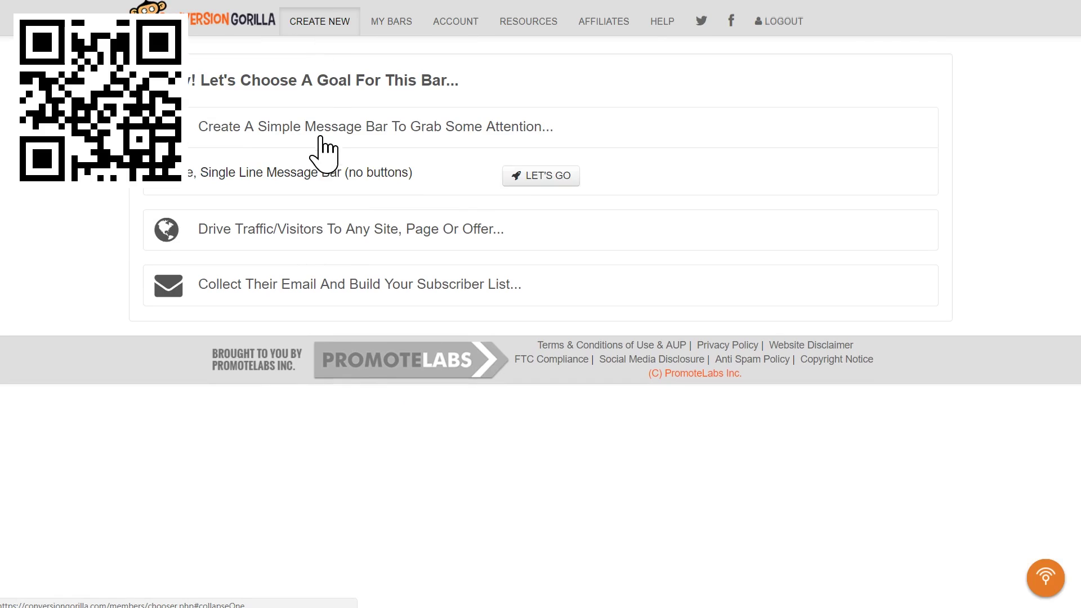
click(513, 179)
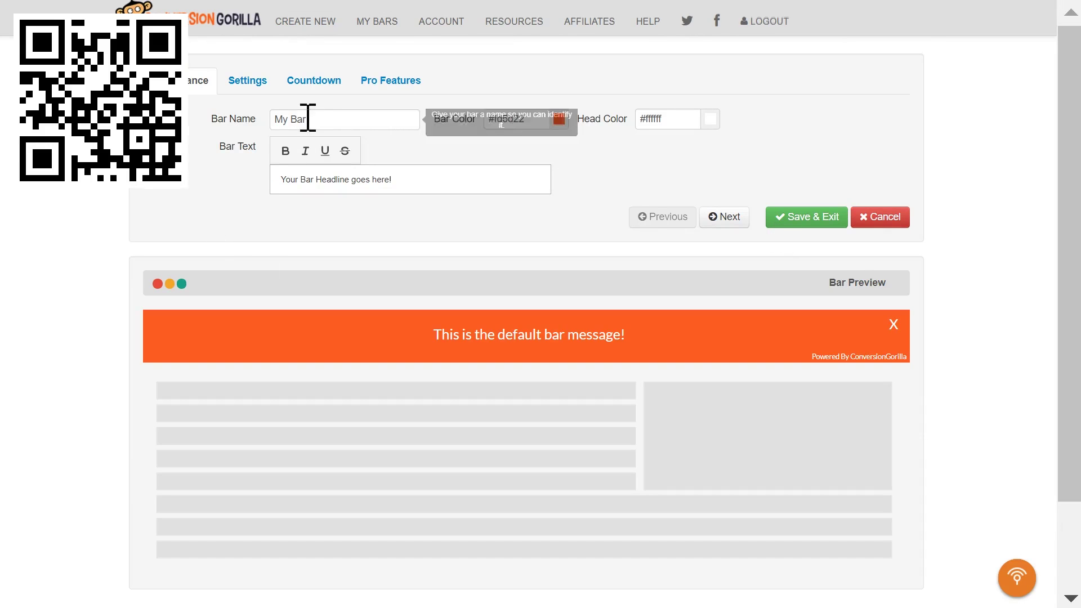
drag(315, 119, 212, 137)
text(My Message Bar)
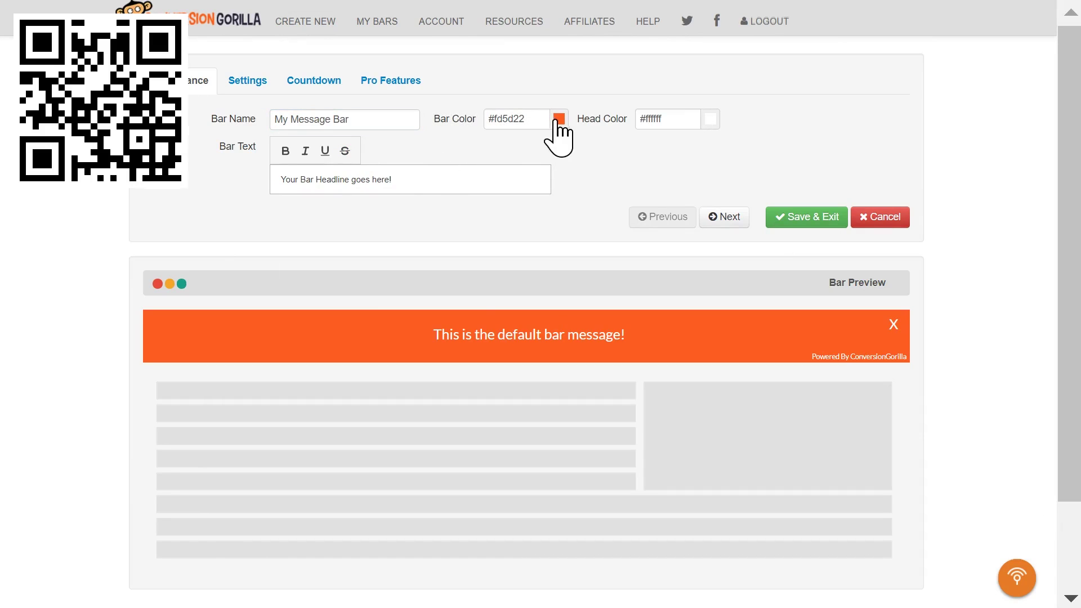
click(560, 121)
click(555, 158)
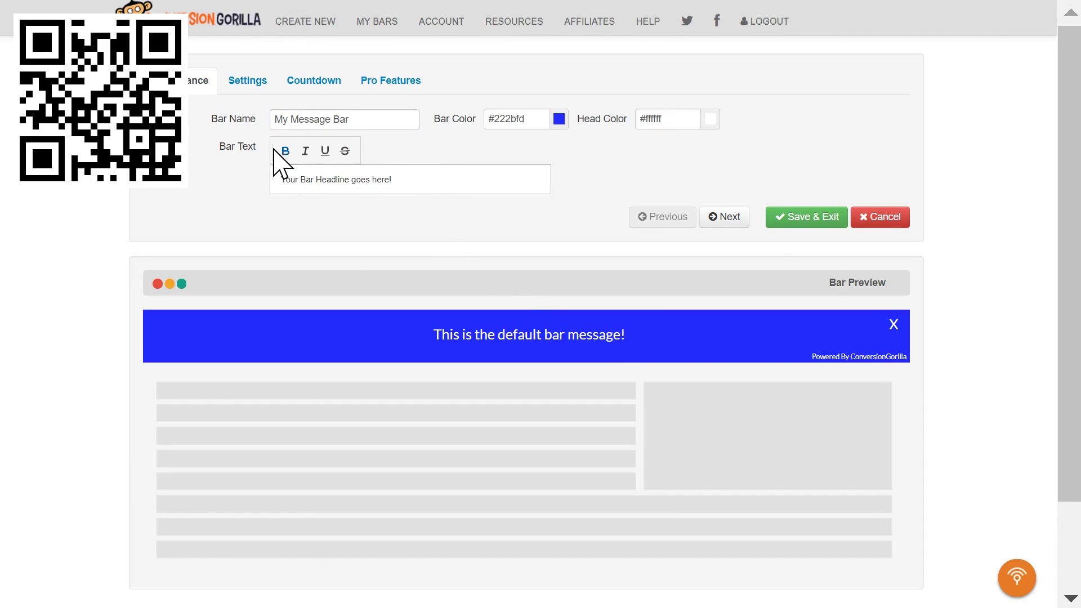
Step: Enter the bold message 'Save 10% if you use code “10off” Right Now!'
click(417, 185)
text(Save 10% if you use code "10off" Right Now!)
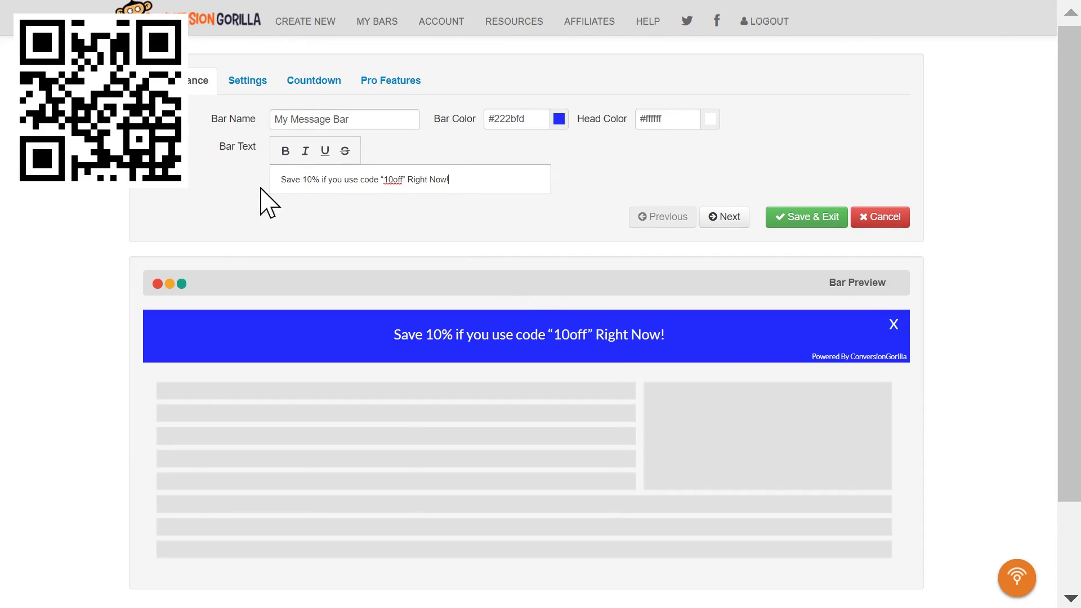
drag(480, 178, 244, 174)
click(285, 152)
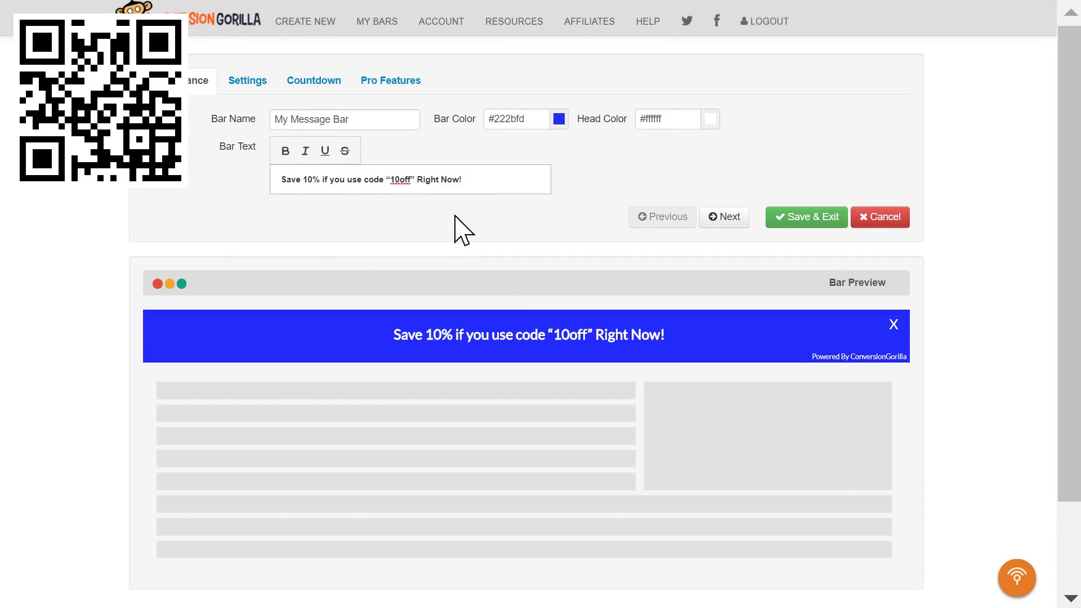
Step: Set Bar Appears to 'After X seconds' with 180 seconds, keeping Countdown Type as None
click(725, 219)
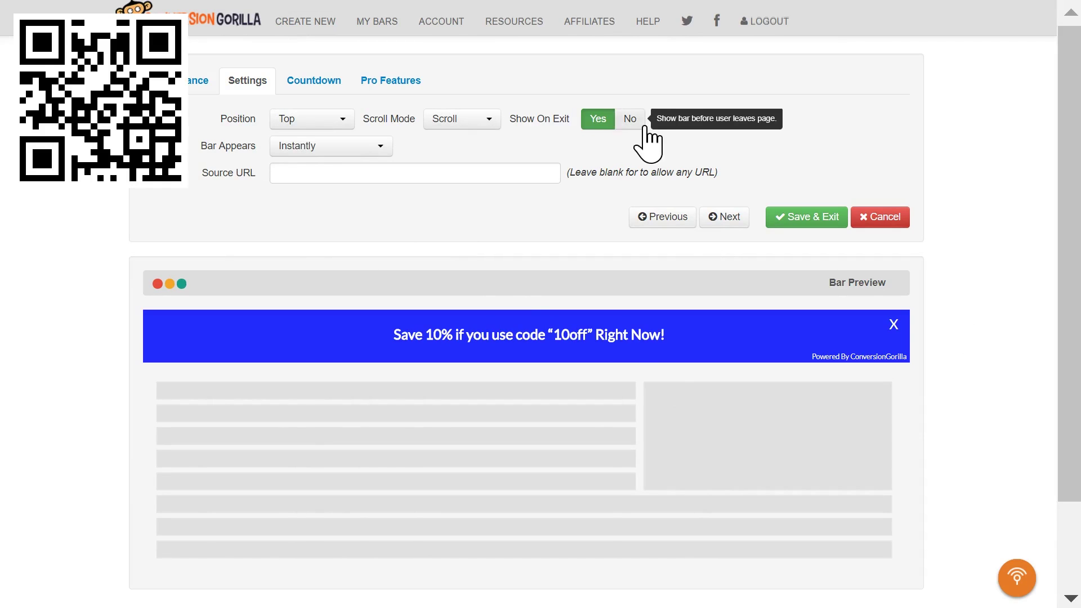
click(378, 149)
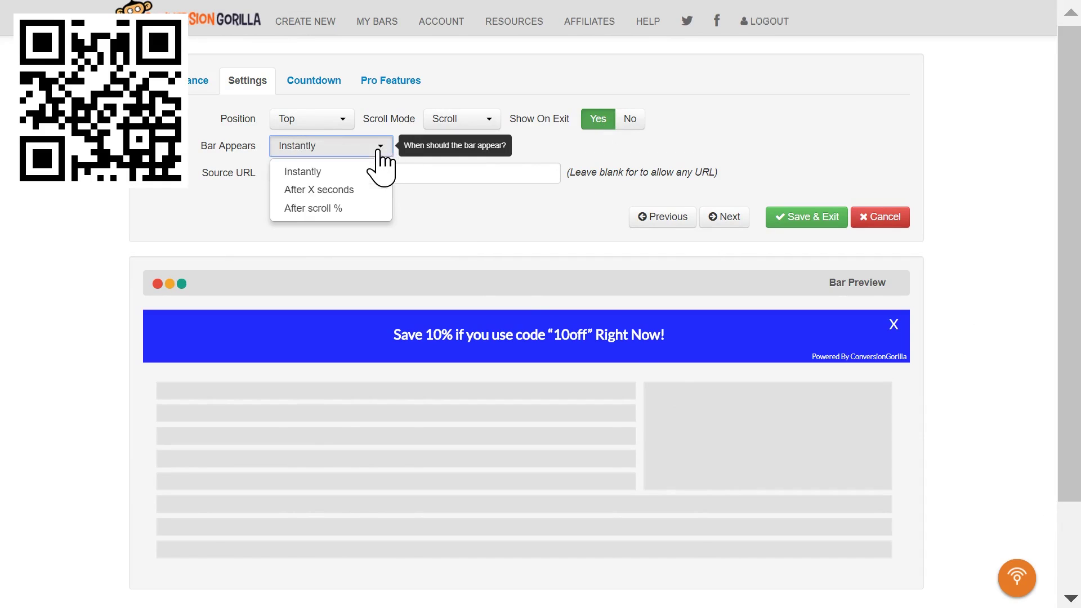
click(321, 190)
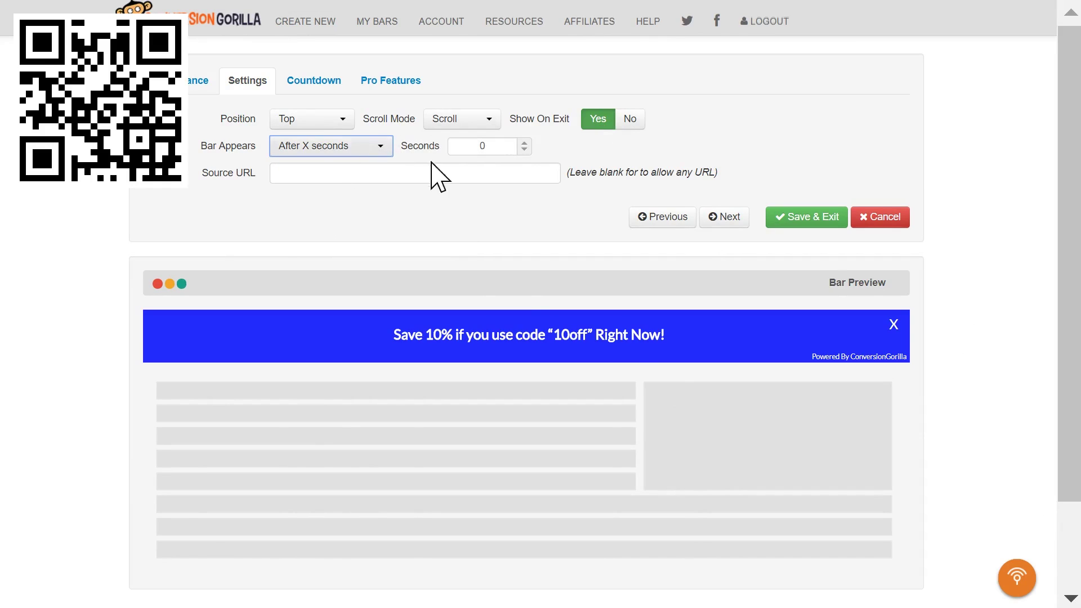
double_click(500, 146)
text(180)
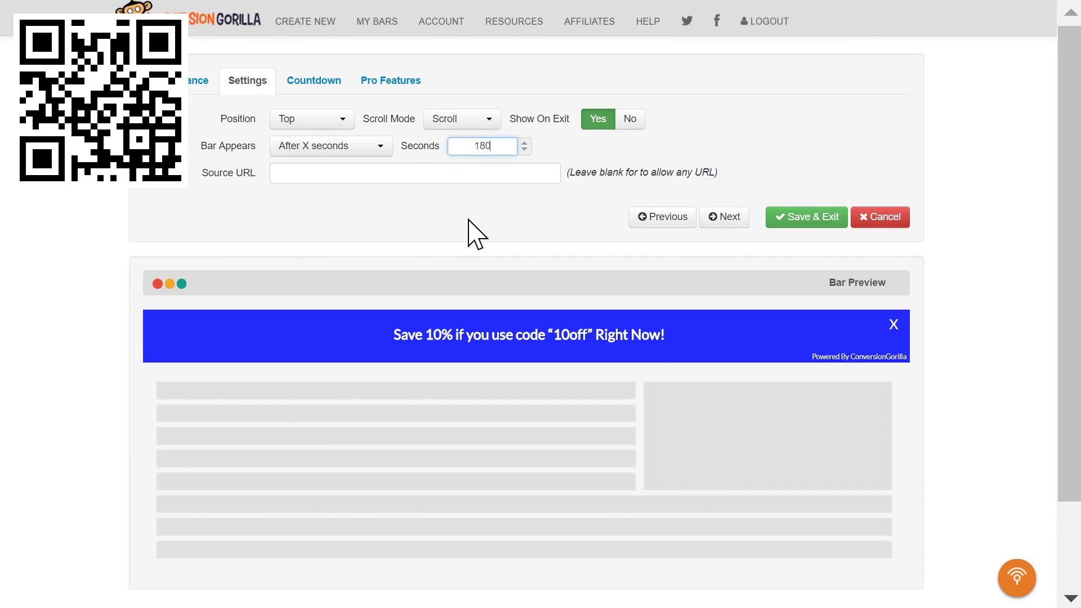
click(479, 235)
scroll(572, 265, down, 1)
scroll(573, 266, up, 1)
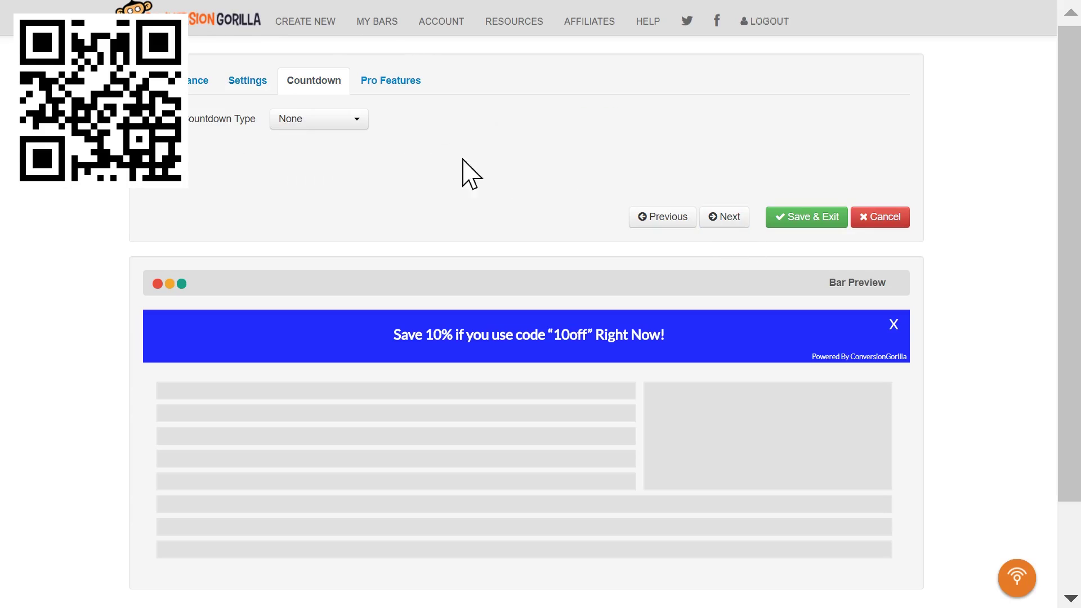
click(313, 121)
click(313, 124)
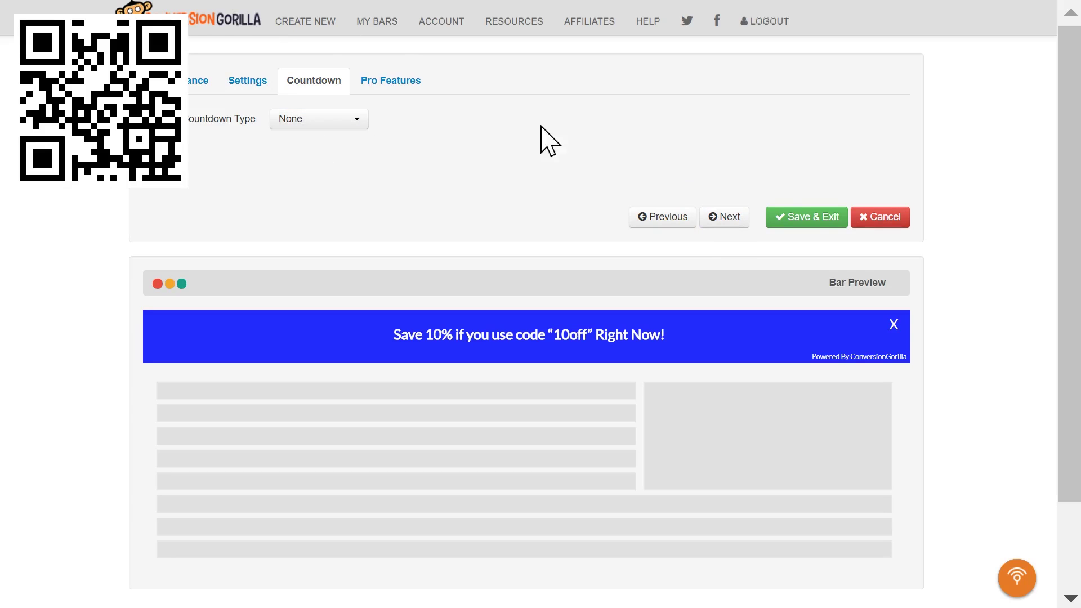
Step: Save the message bar without a countdown and return to My Bars
click(805, 219)
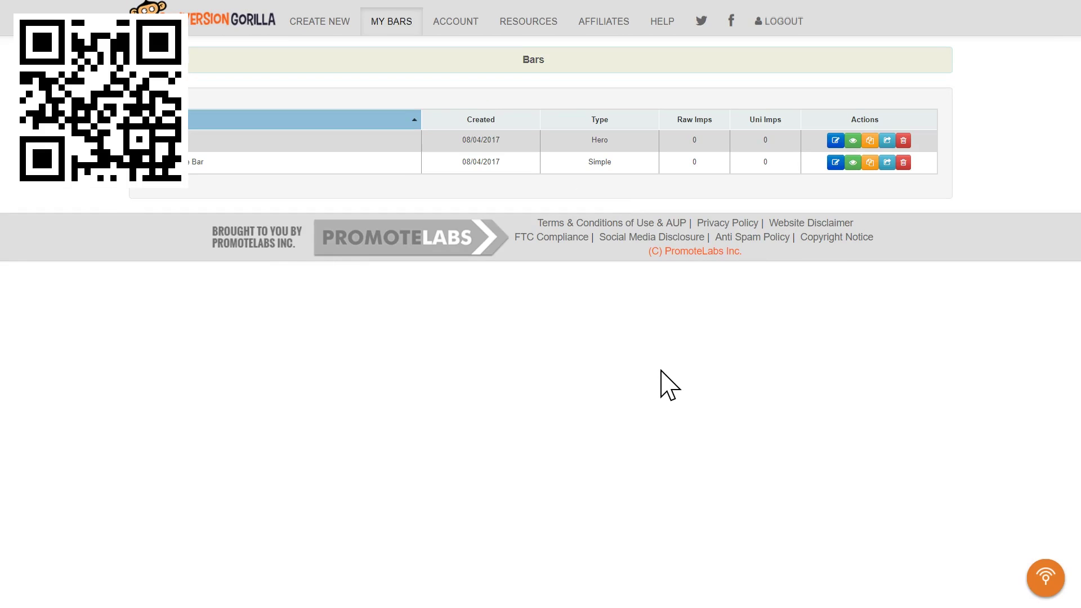